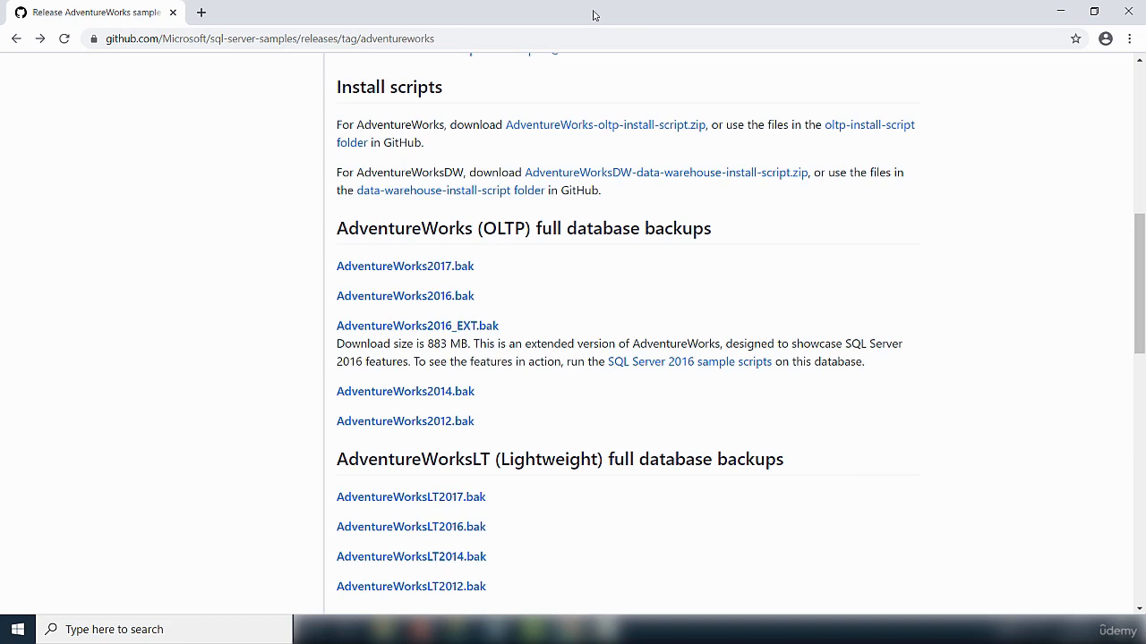
Download the AdventureWorks2016.bak full database backup and show the downloaded file in its folder.
left_click(385, 300)
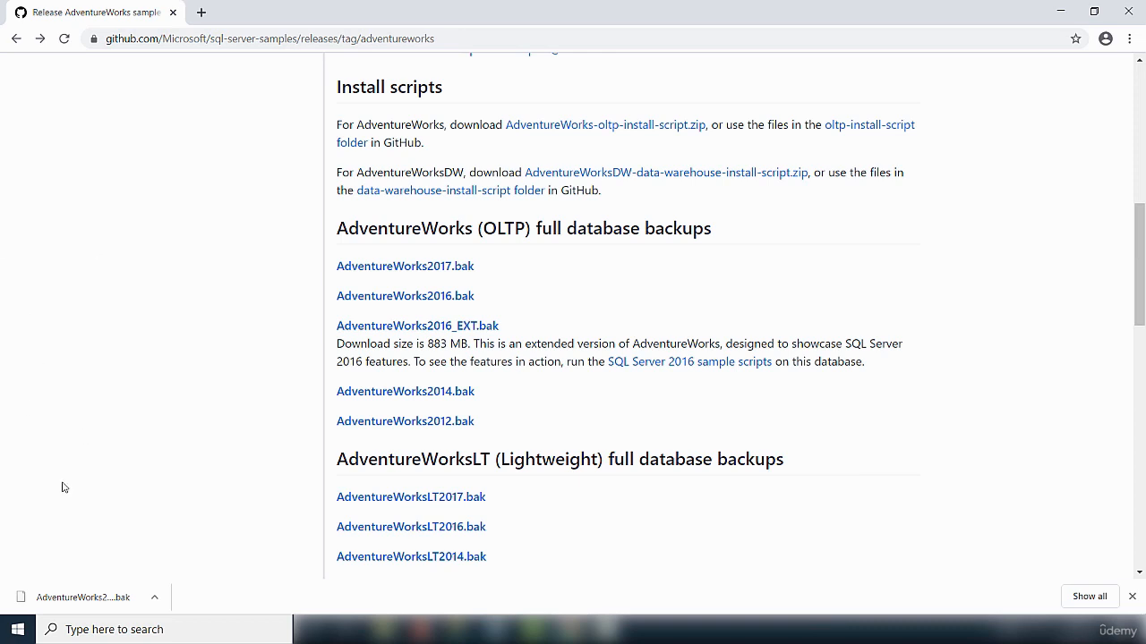
left_click(156, 597)
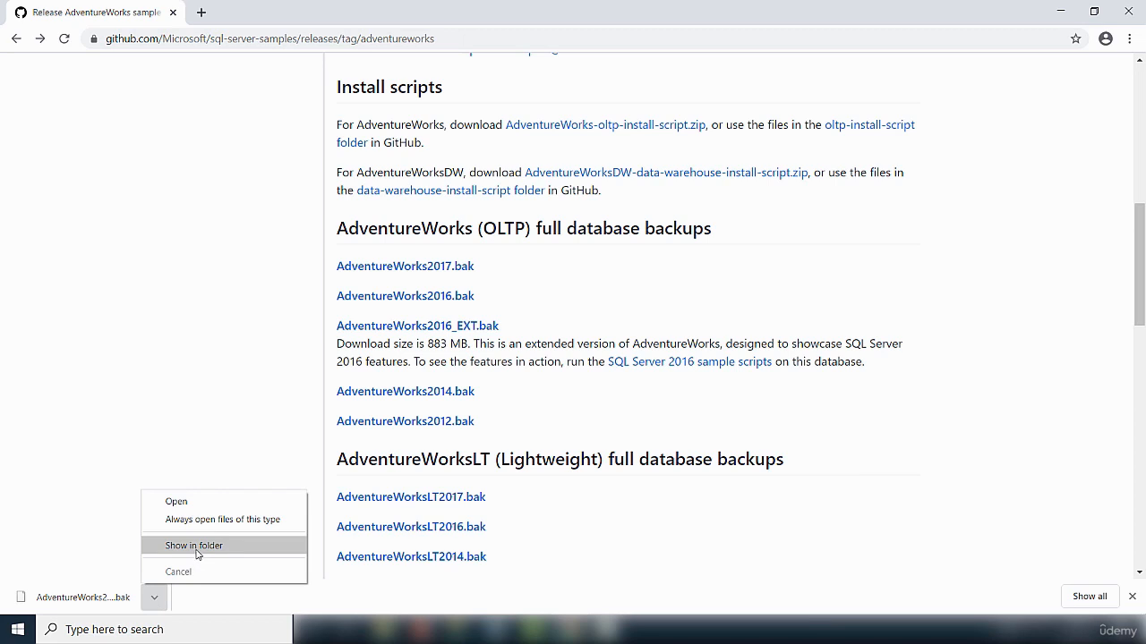
left_click(197, 548)
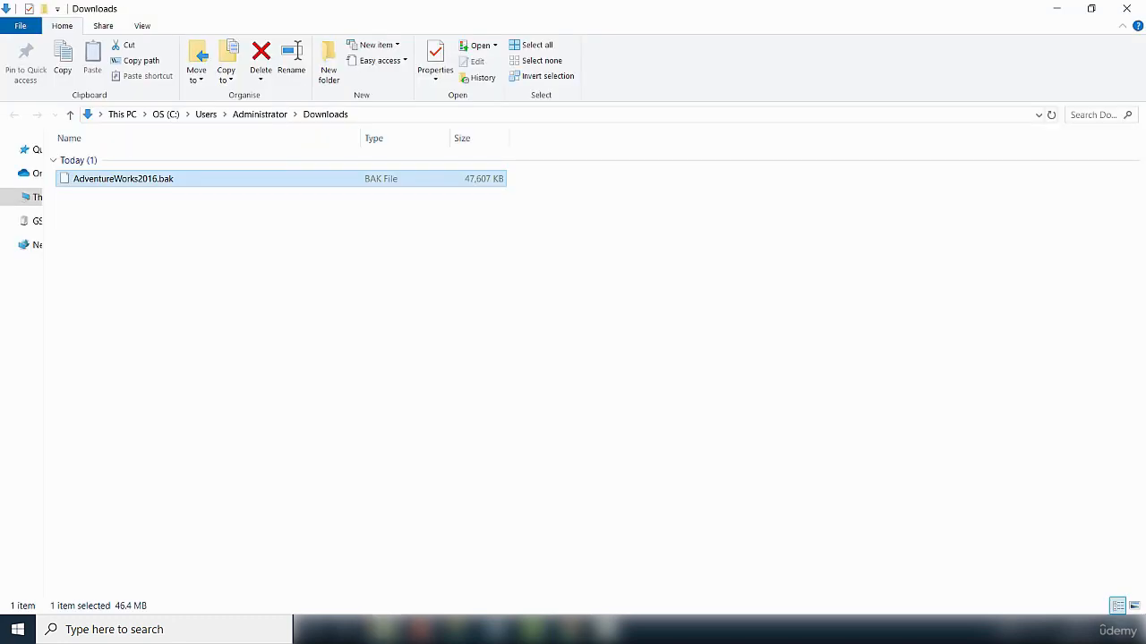
left_click(143, 209)
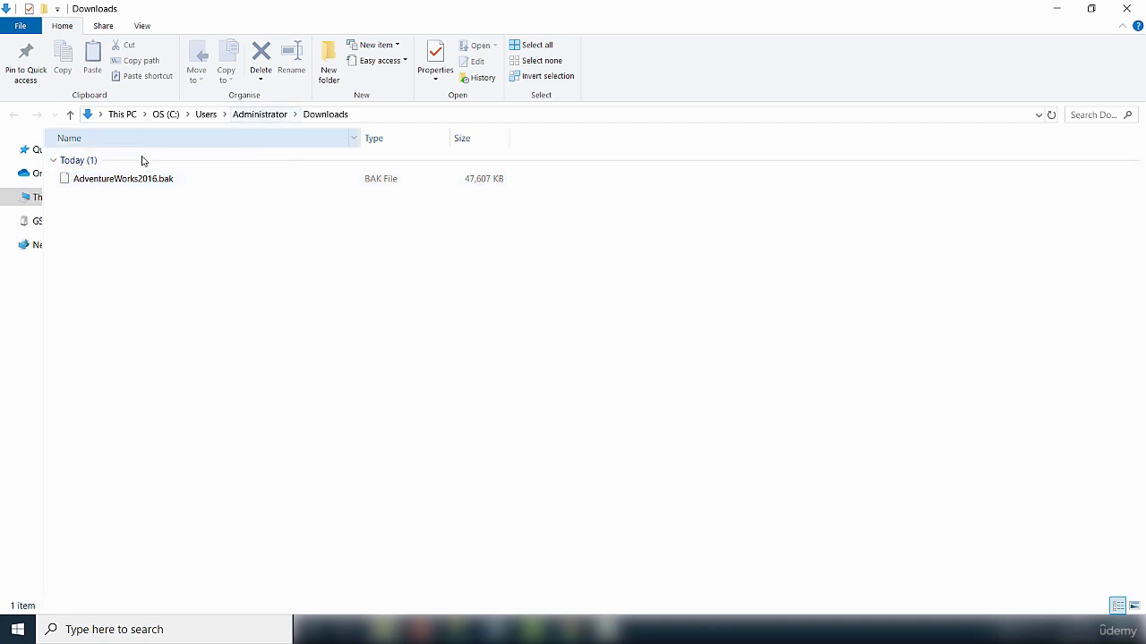
Cut AdventureWorks2016.bak from Downloads and go to the C:\Program Files\Microsoft SQL Server folder.
mouse_move(130, 187)
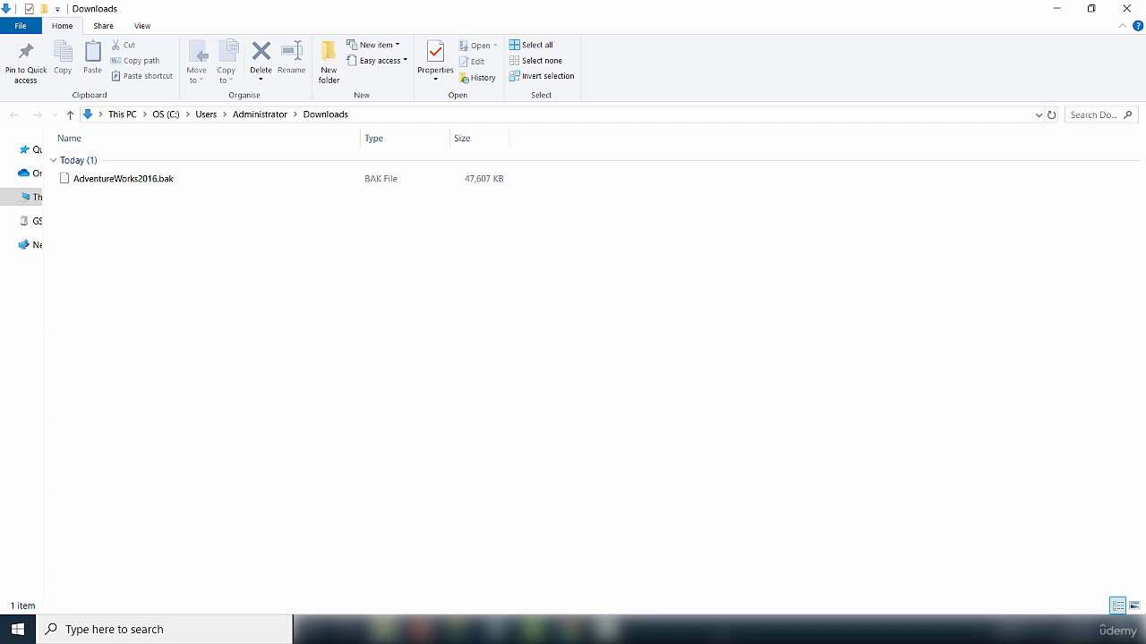
right_click(105, 182)
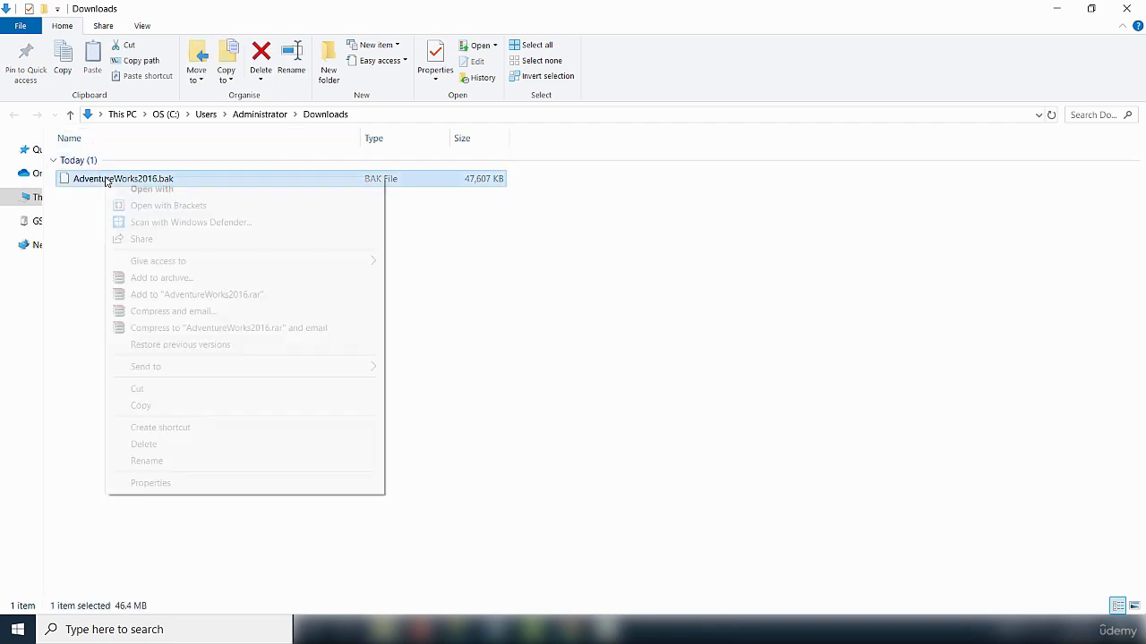
left_click(143, 389)
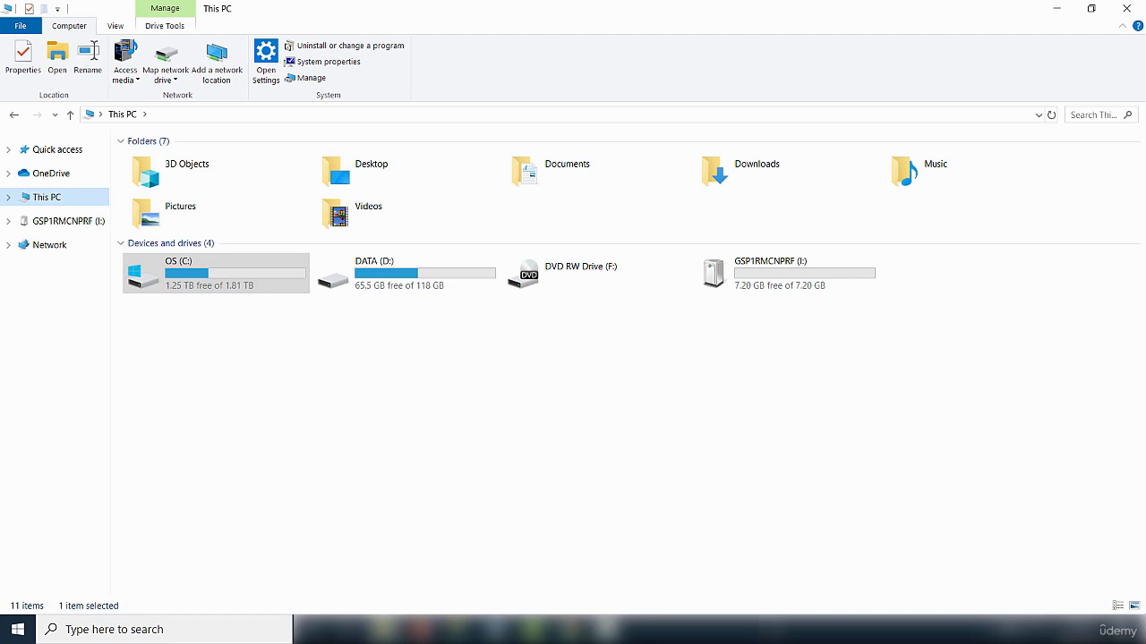
double_click(190, 277)
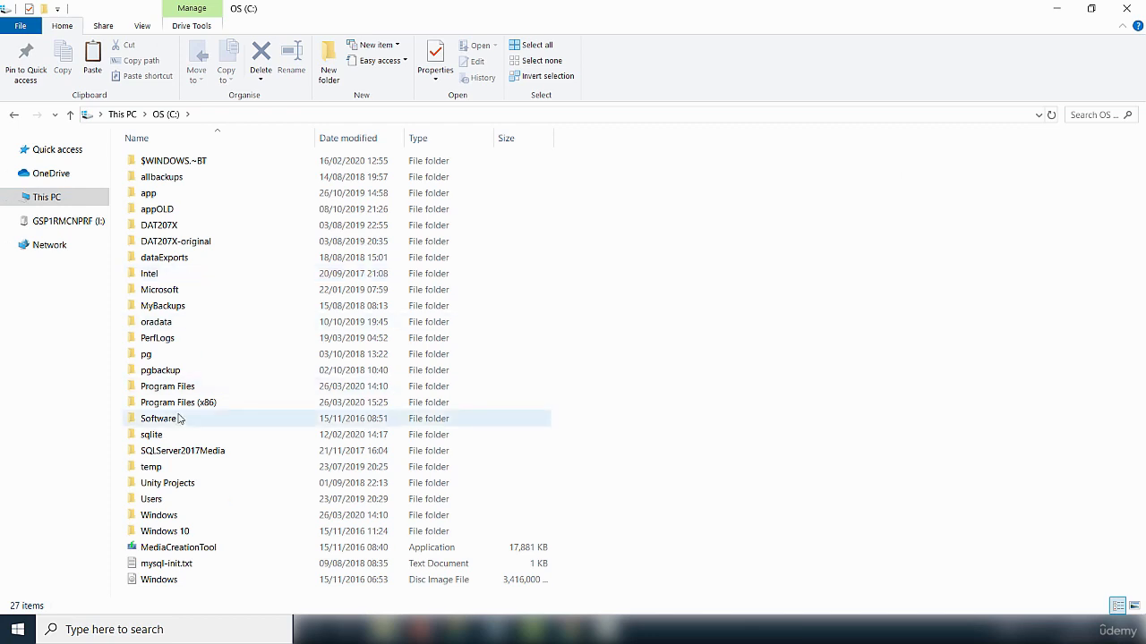
double_click(167, 390)
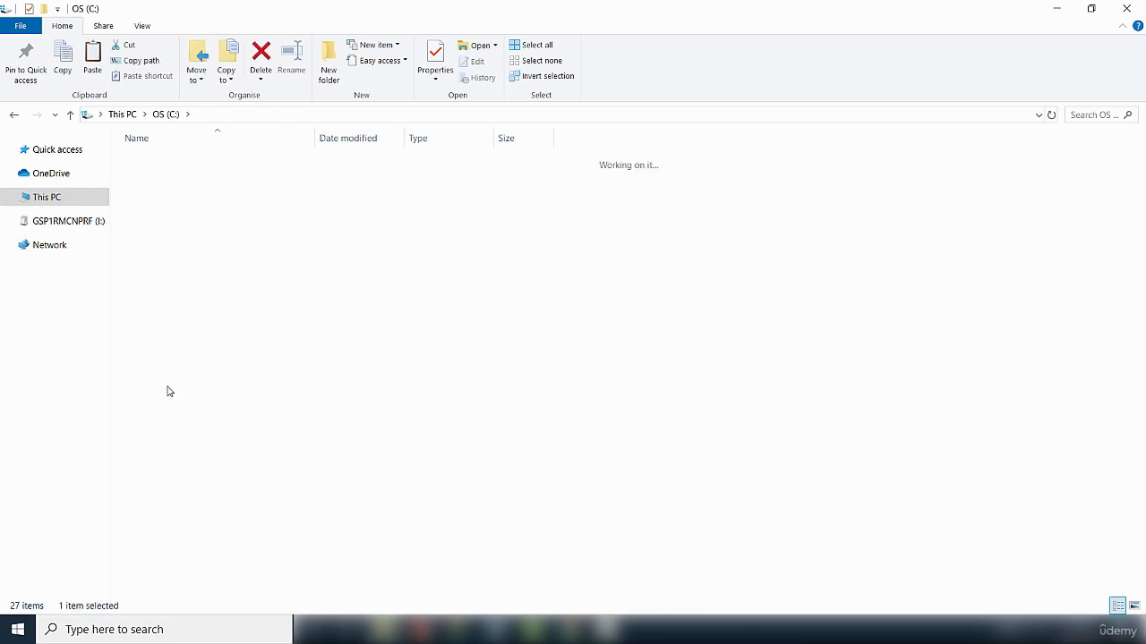
scroll(274, 290, "down", 2)
scroll(274, 290, "down", 1)
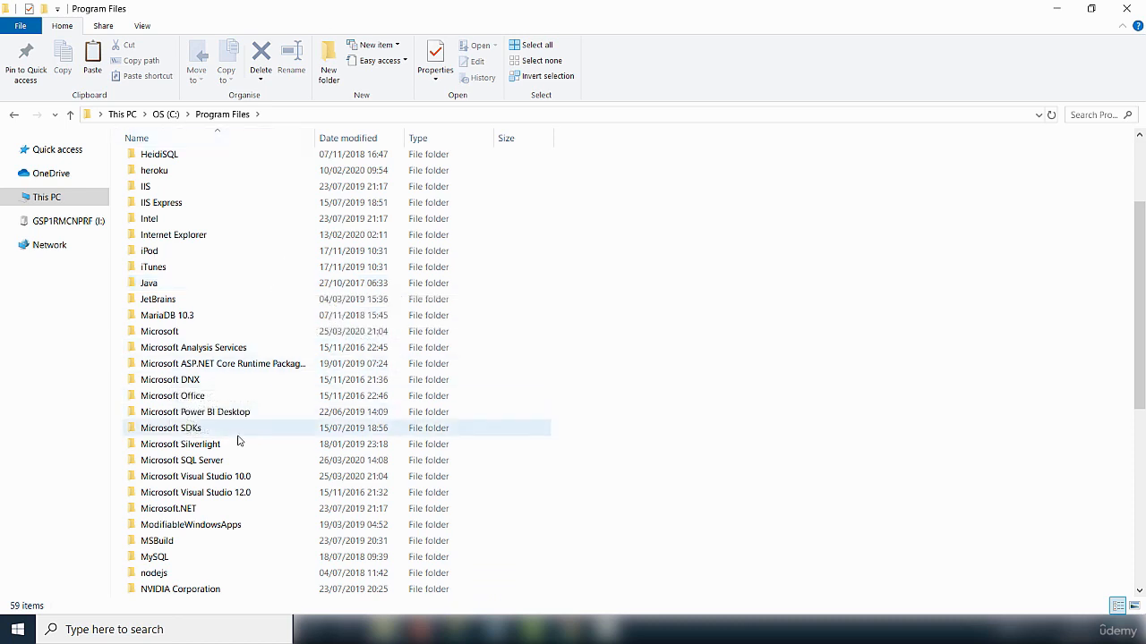
double_click(183, 461)
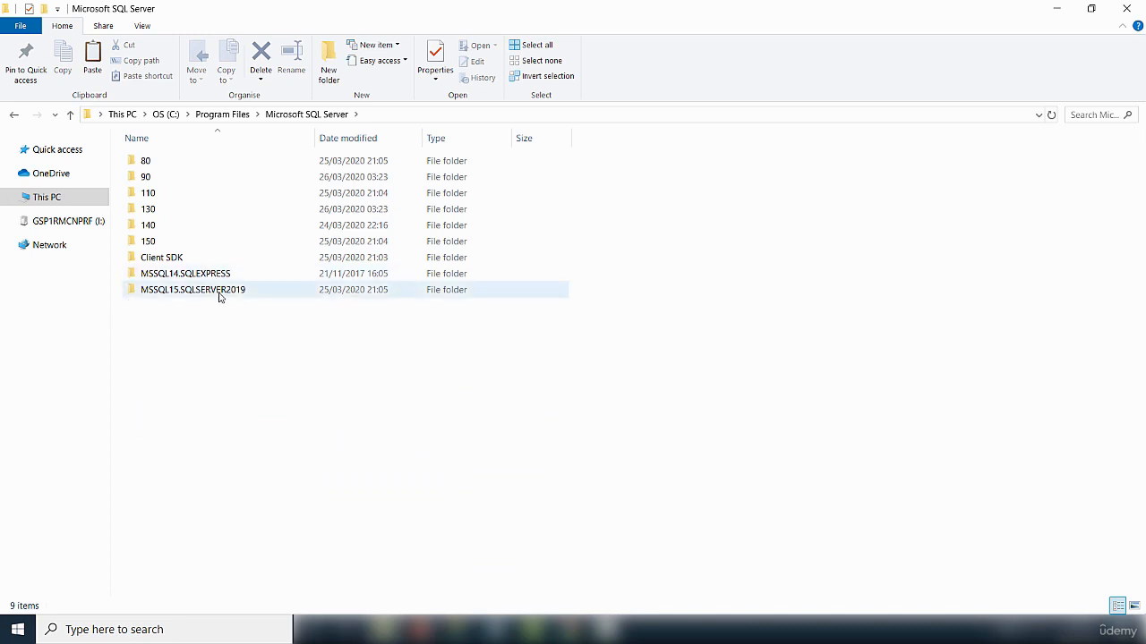
Paste the cut backup file into the MSSQL15.SQLSERVER2019\MSSQL\Backup folder.
mouse_move(216, 297)
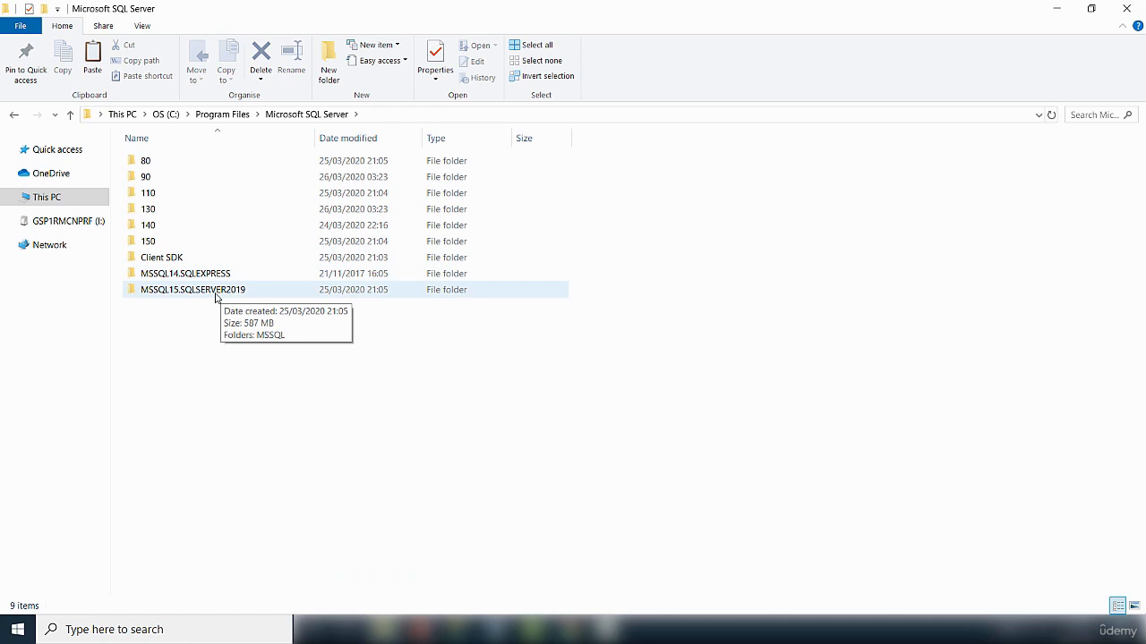
double_click(216, 294)
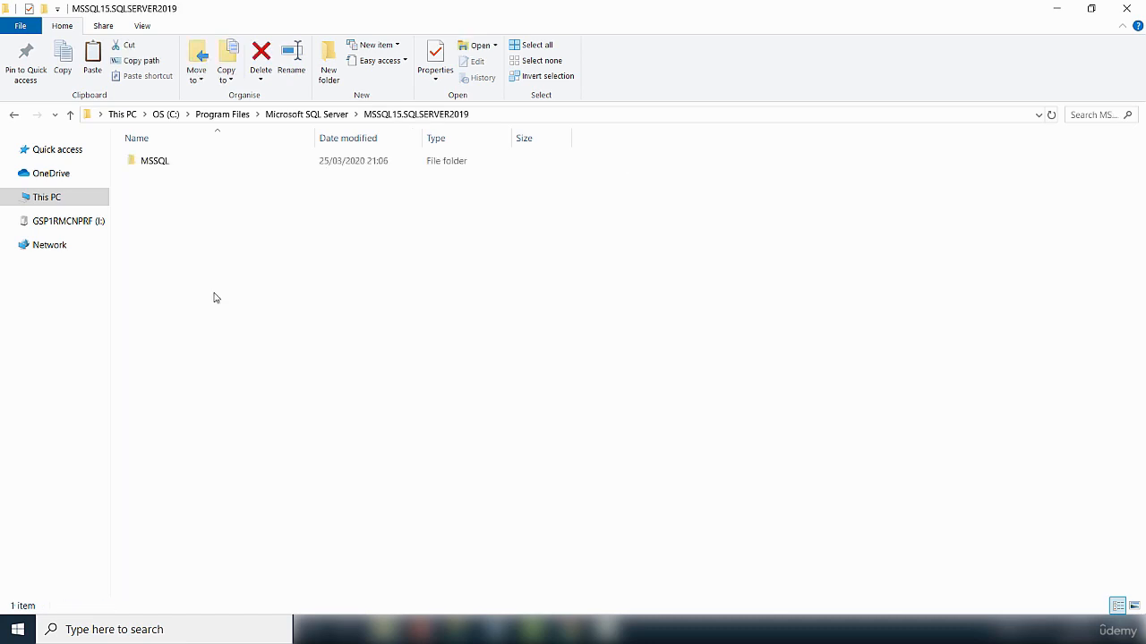
double_click(158, 165)
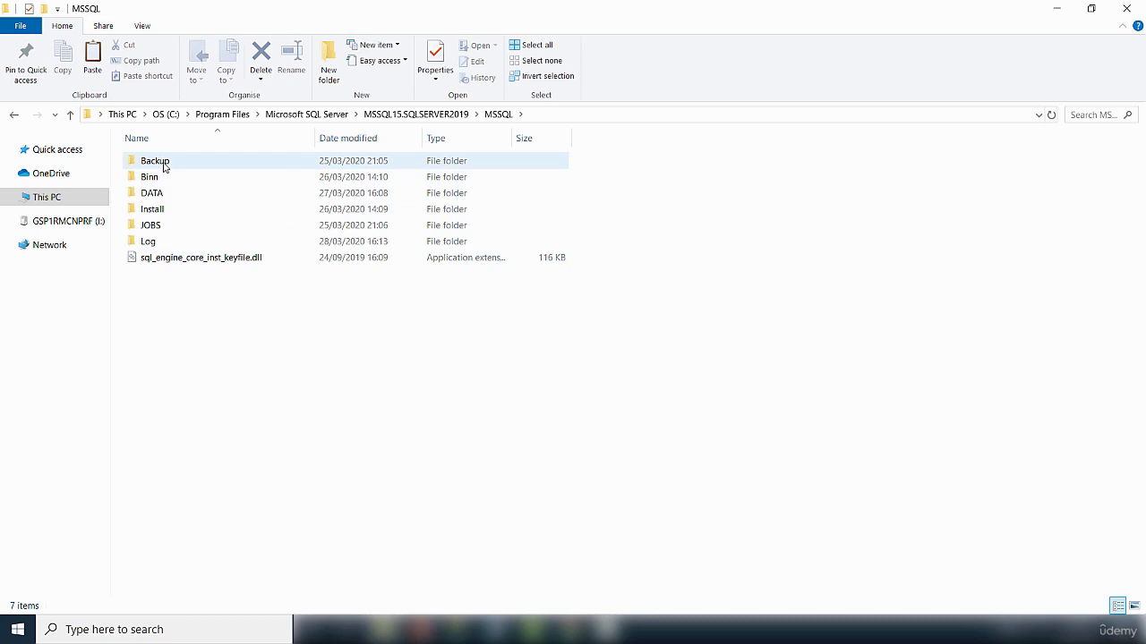
double_click(164, 163)
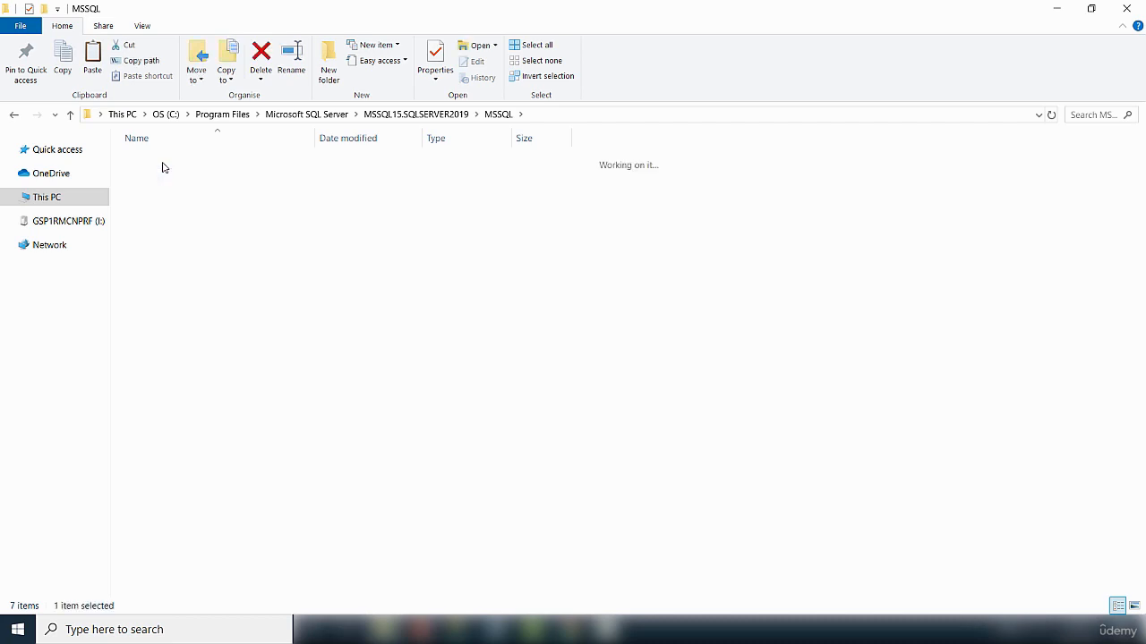
right_click(179, 223)
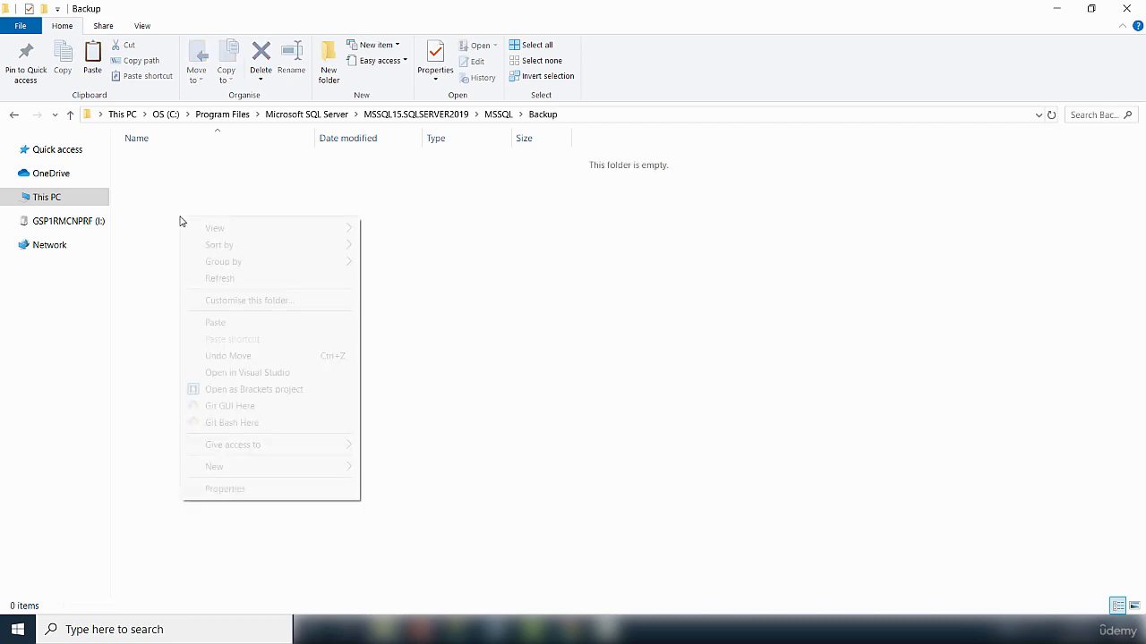
left_click(218, 323)
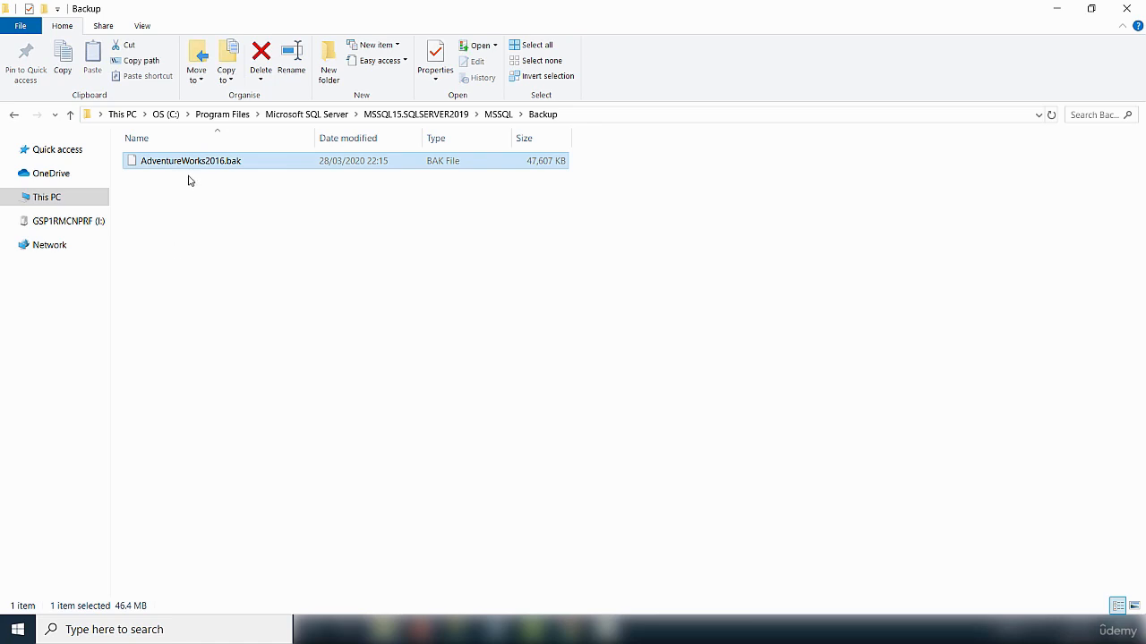
Switch to SQL Server Management Studio and start a database restore with Device as the source.
key("alt+Tab")
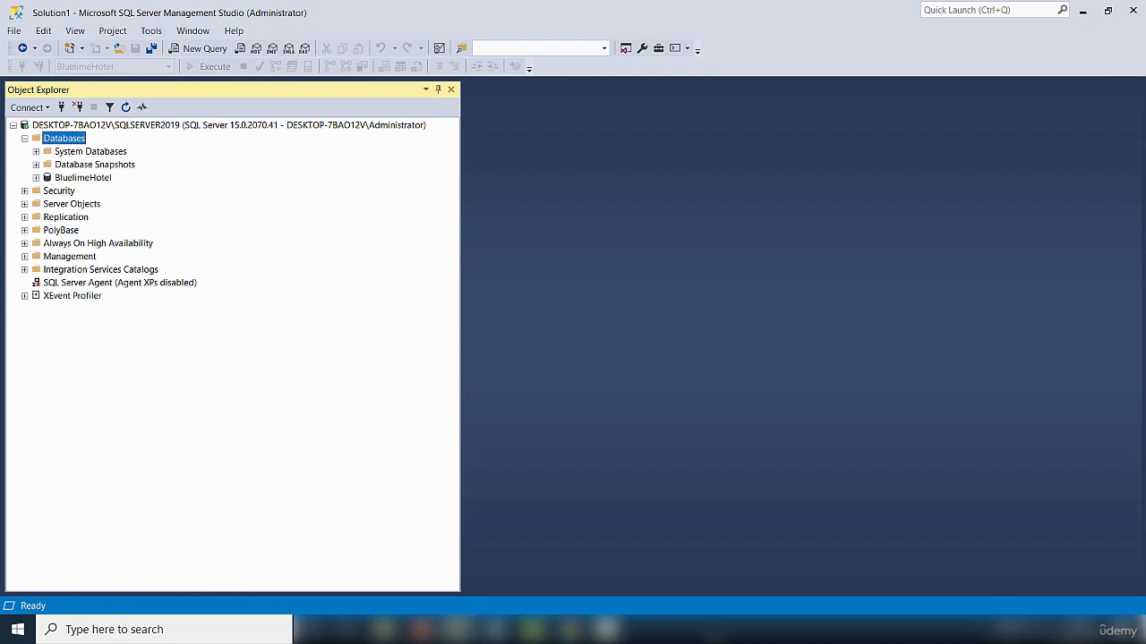
right_click(65, 142)
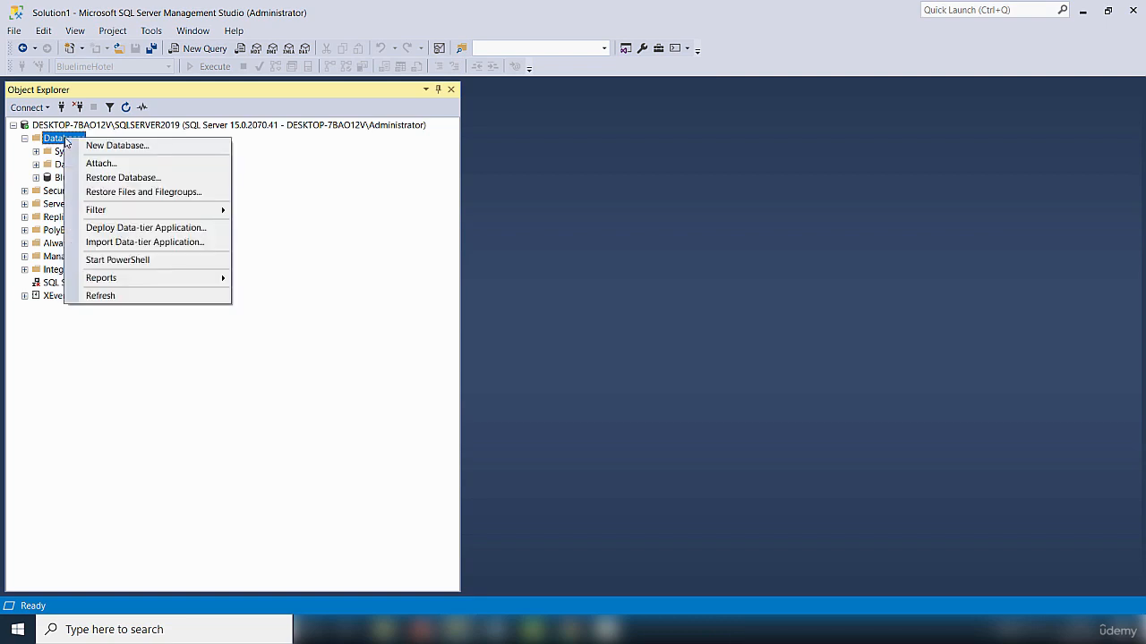
left_click(140, 184)
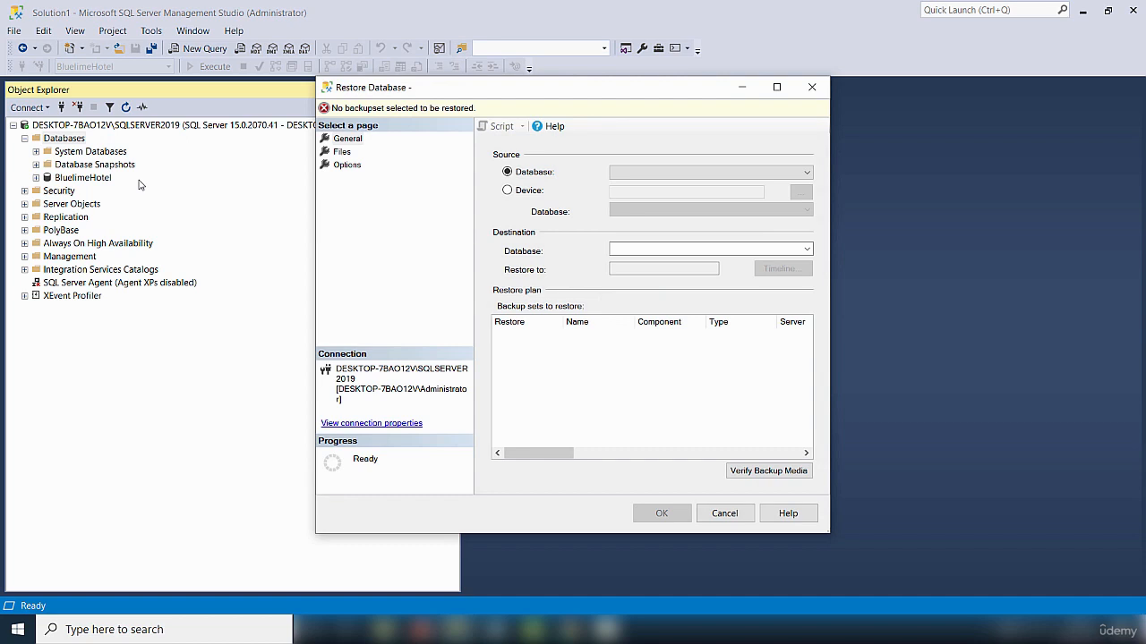
left_click(507, 190)
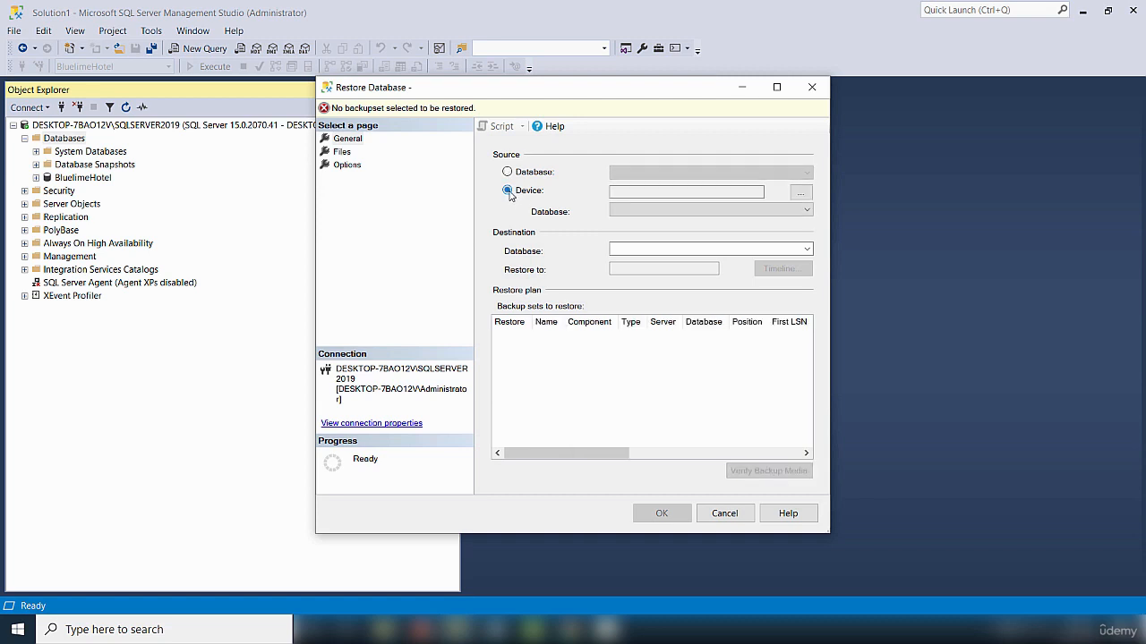
Add AdventureWorks2016.bak from the server's Backup folder as File backup media and restore the AdventureWorks2016 database.
left_click(801, 195)
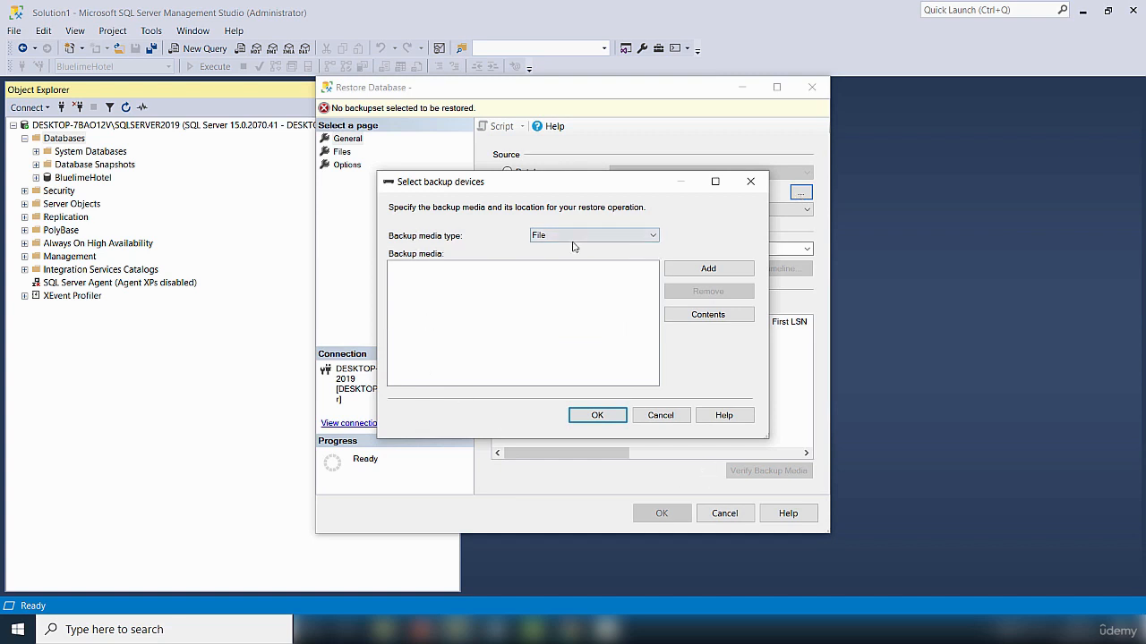
left_click(654, 240)
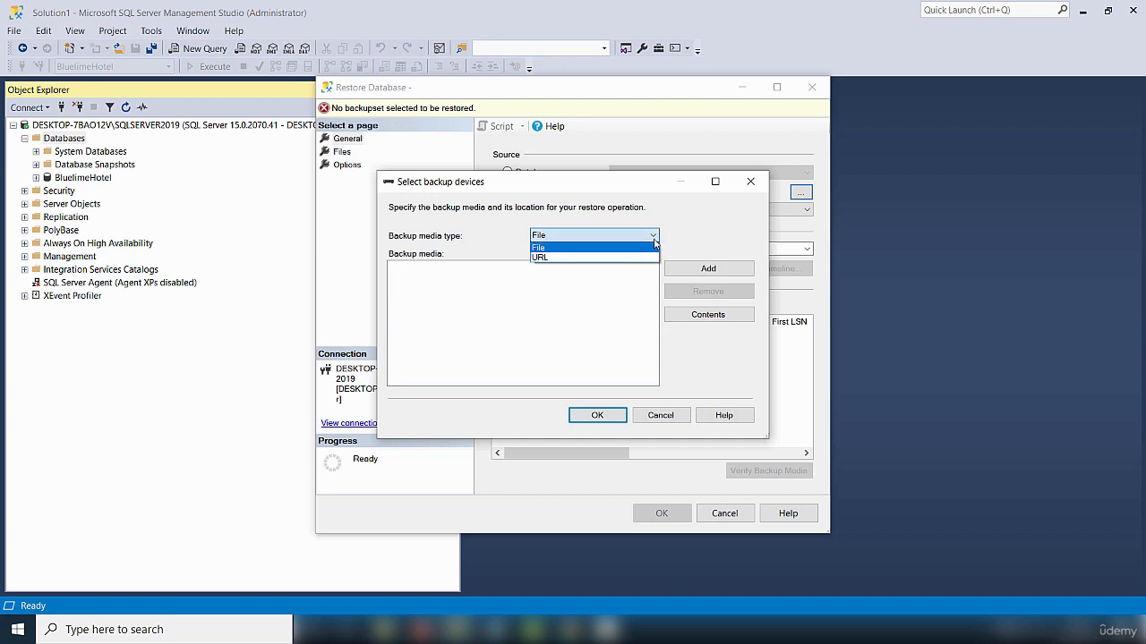
left_click(713, 240)
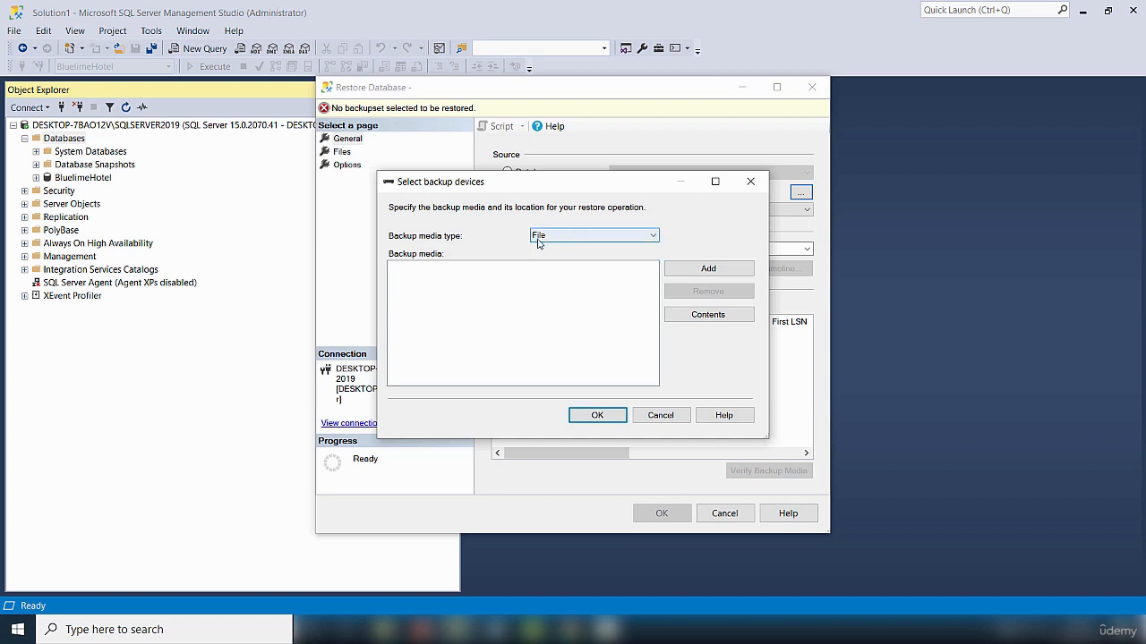
left_click(708, 268)
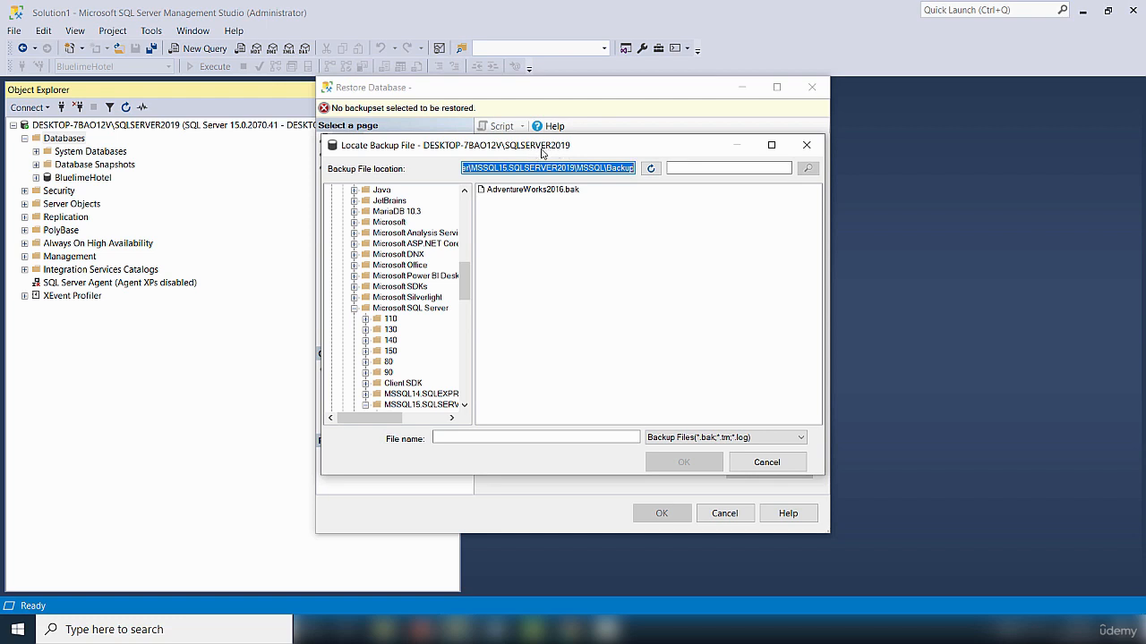
left_click(536, 193)
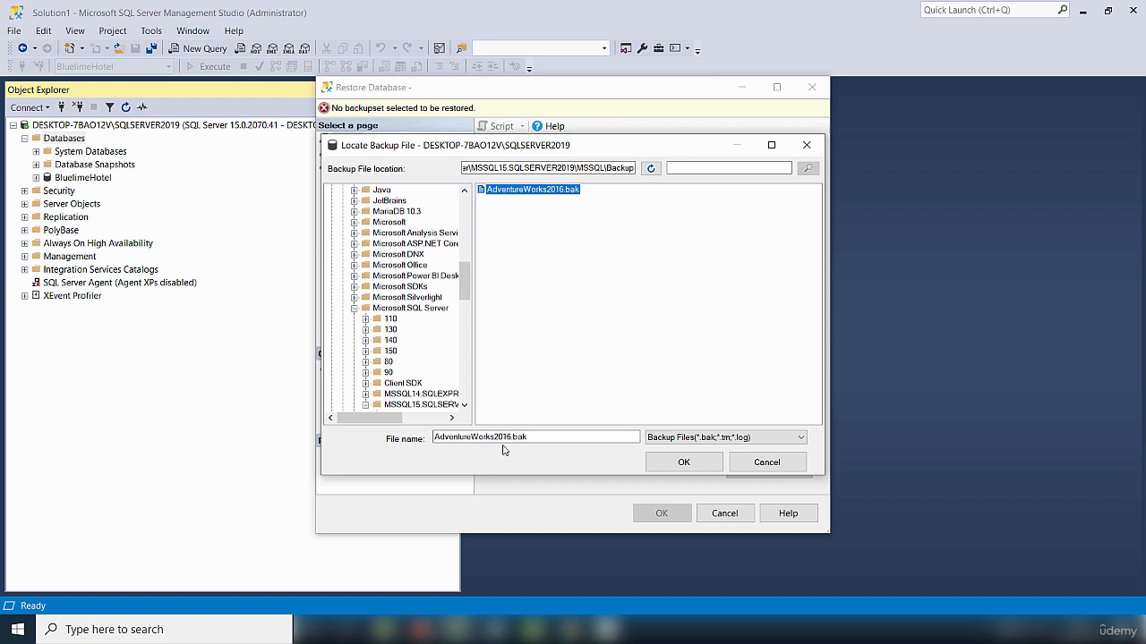
left_click(683, 462)
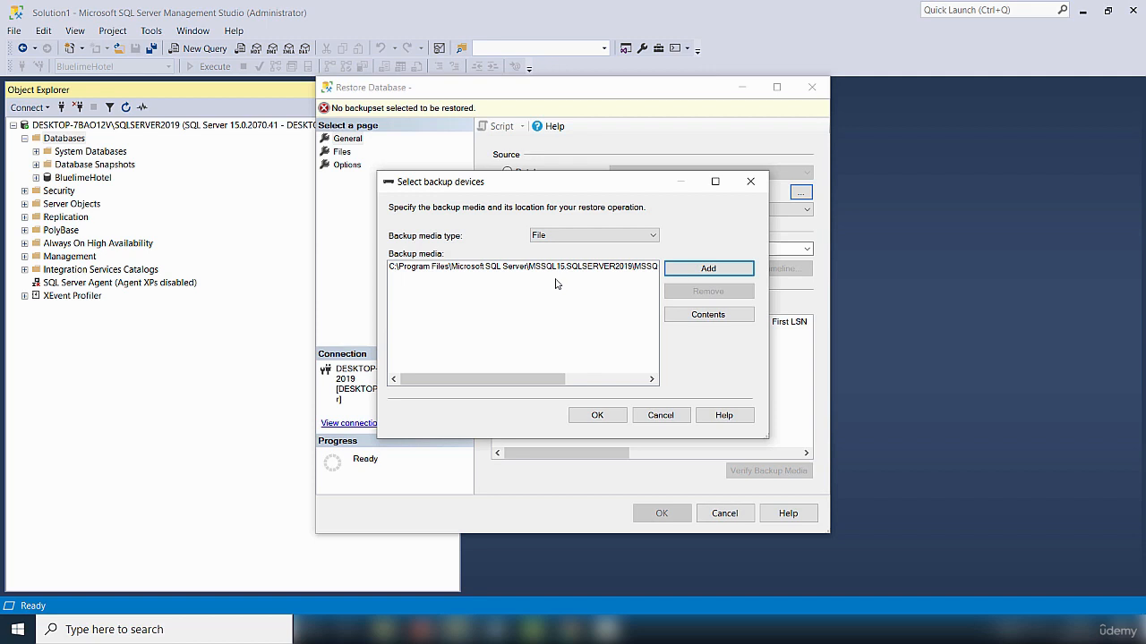
left_click(597, 417)
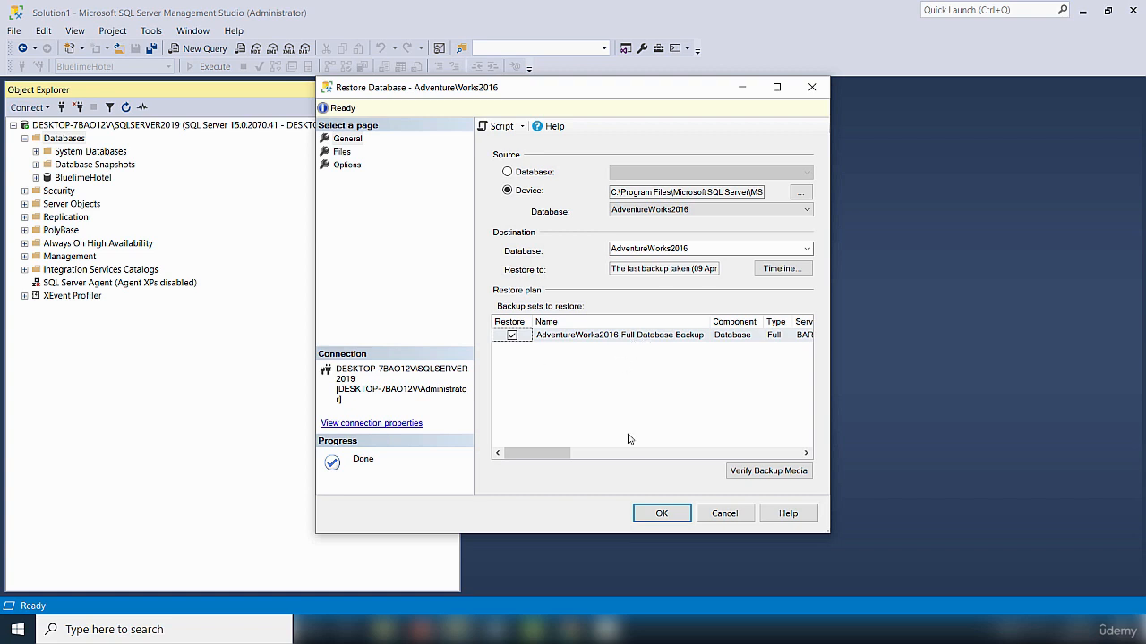
left_click(662, 520)
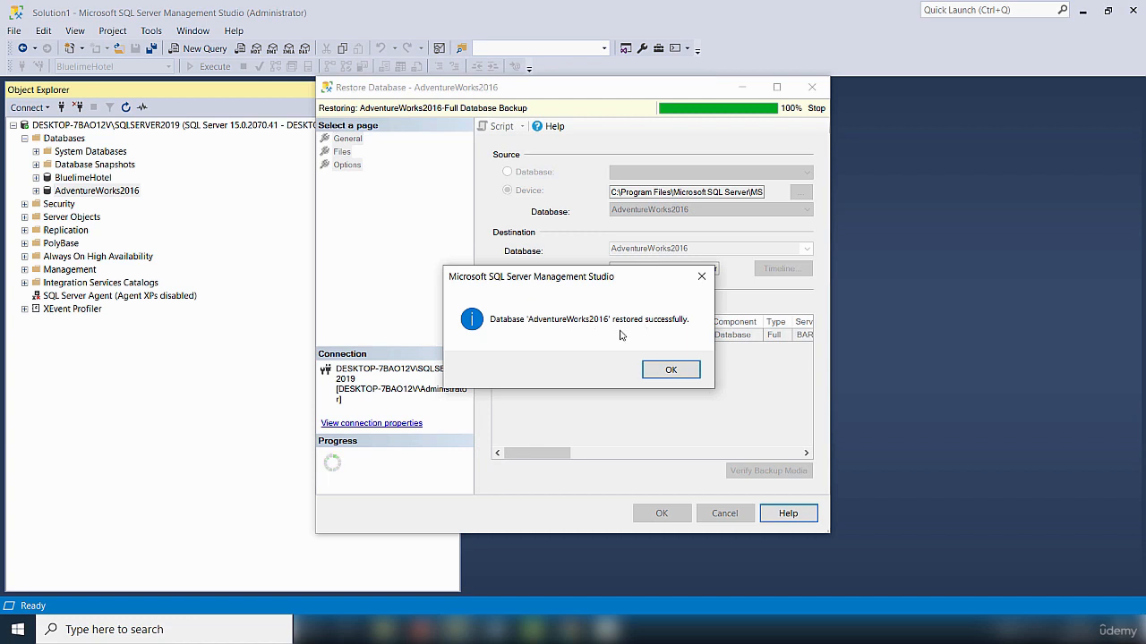
left_click(673, 370)
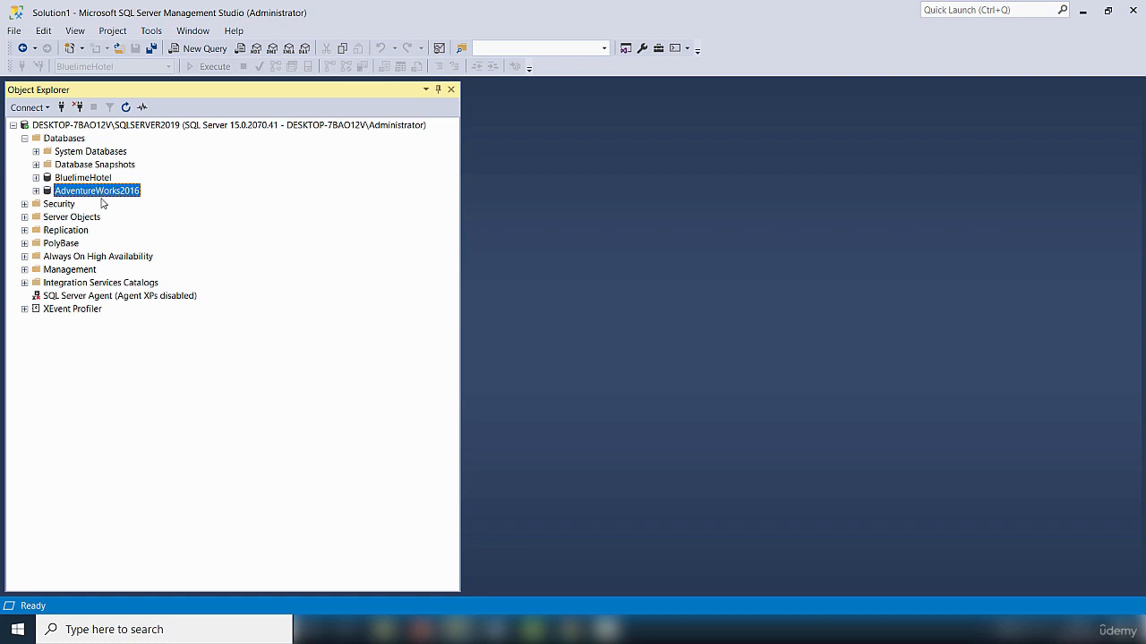
Review the list of tables in the restored AdventureWorks2016 database, then collapse the database.
left_click(35, 192)
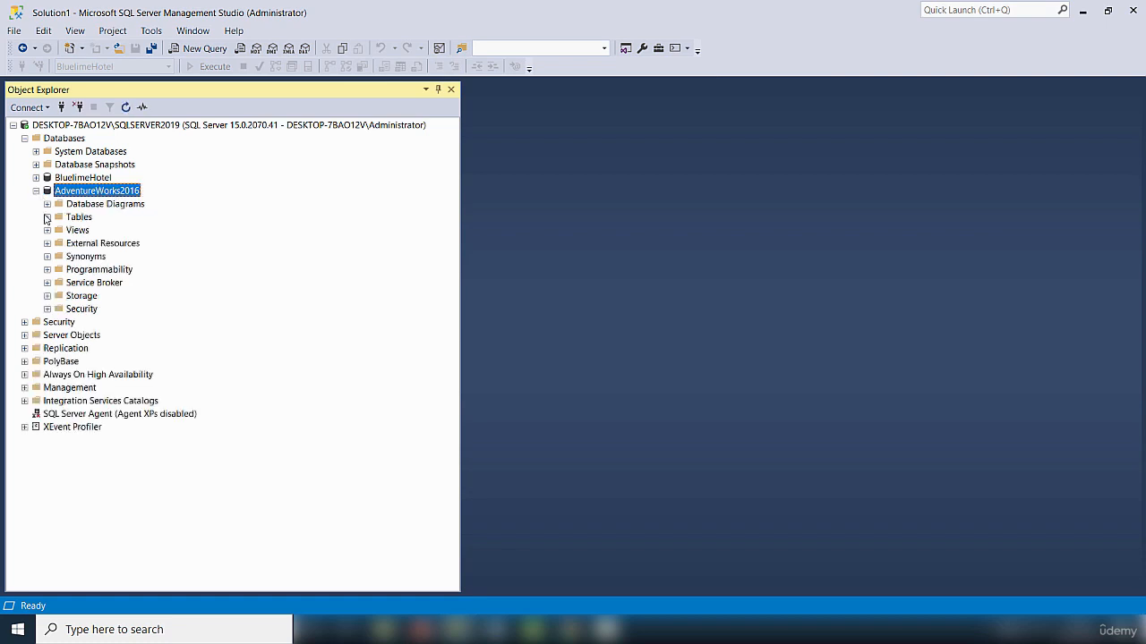
left_click(48, 217)
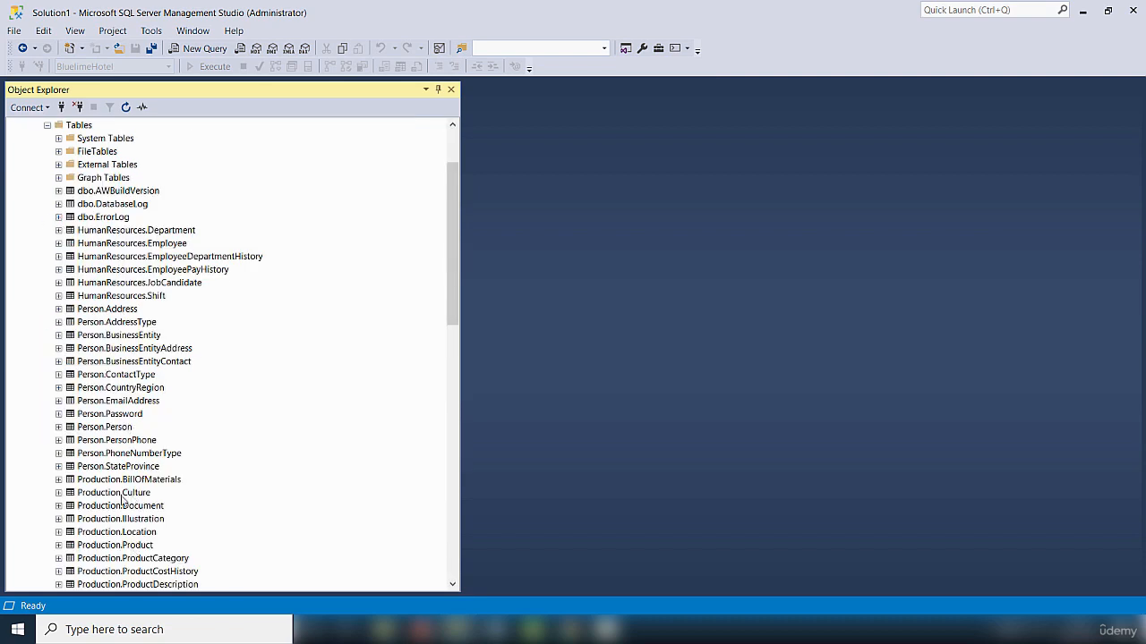
scroll(109, 407, "down", 6)
scroll(109, 417, "up", 8)
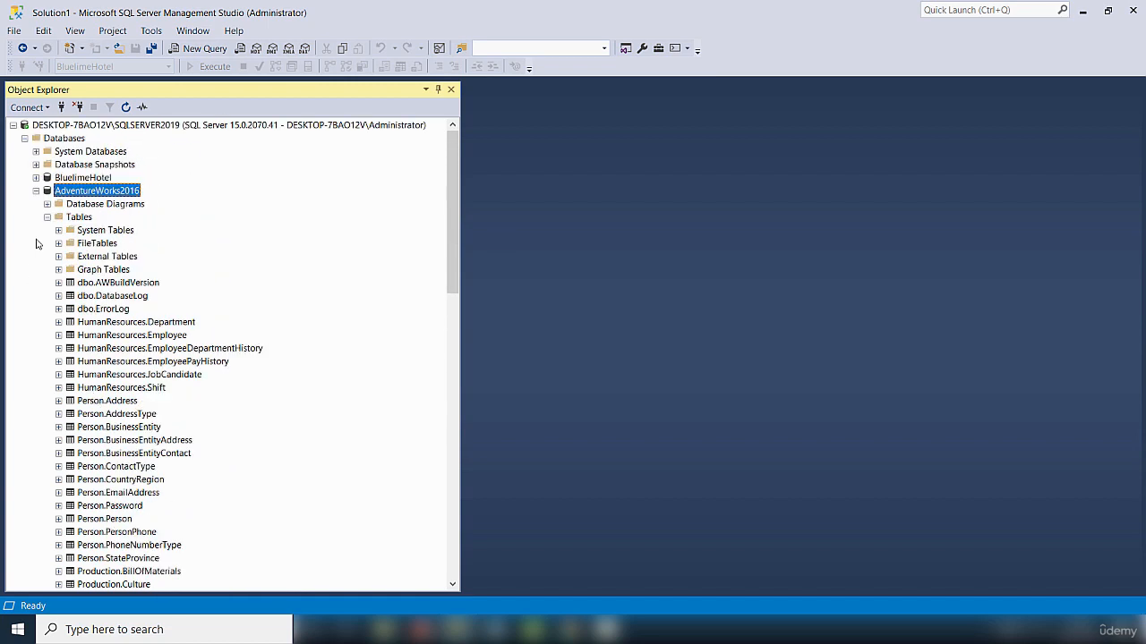
left_click(36, 192)
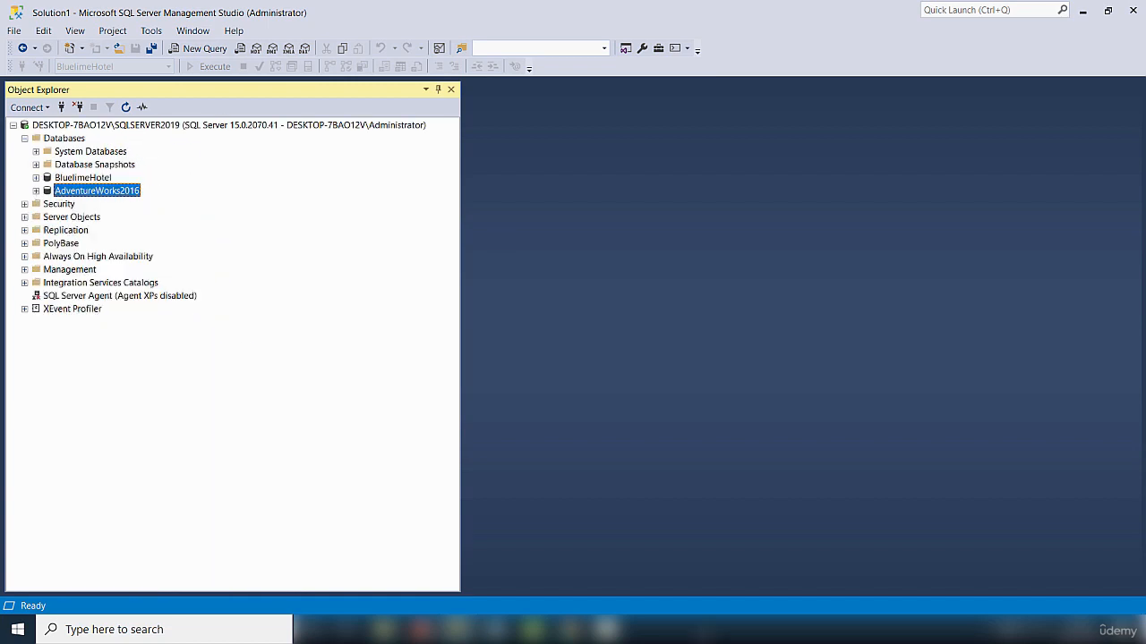